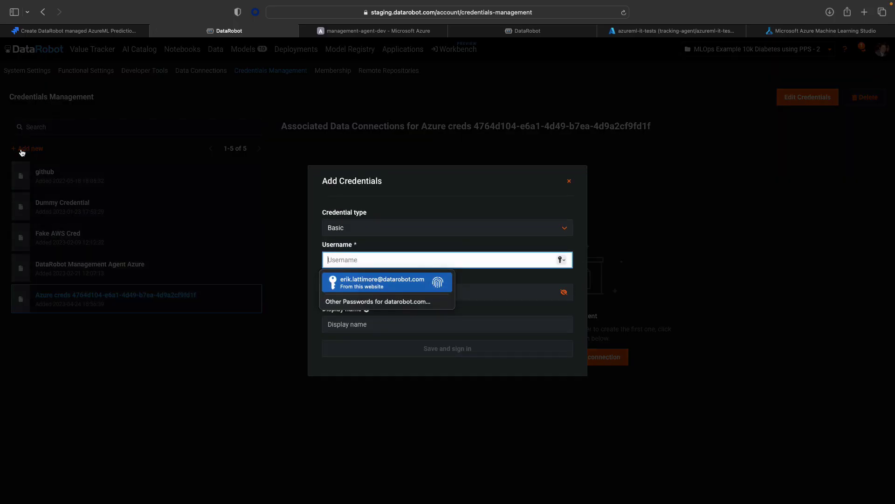
Set the credential type to Azure Service Principal and begin entering the Client ID
{"action": "left_click", "coordinate": [350, 228]}
{"action": "left_click", "coordinate": [356, 309]}
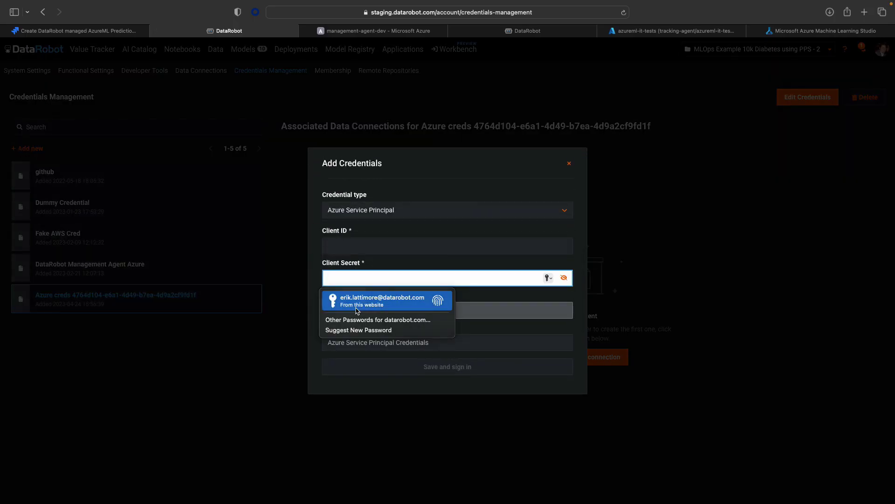
{"action": "left_click", "coordinate": [378, 248]}
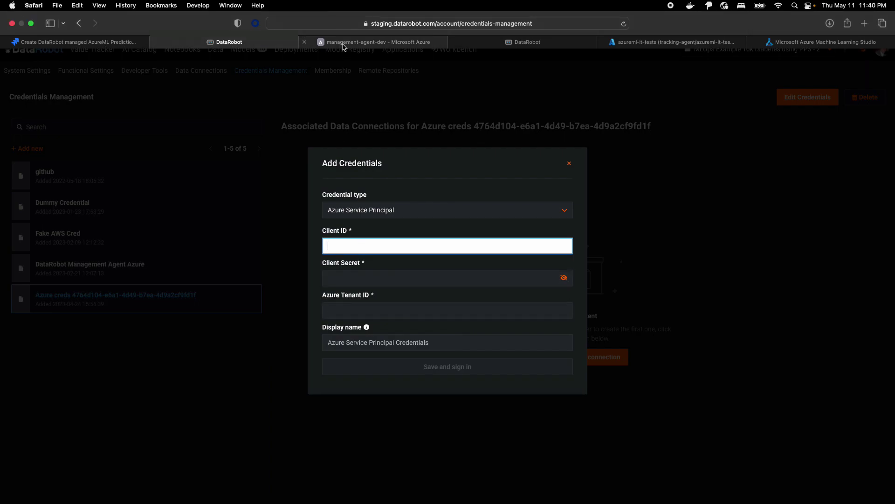
Check the Azure app's client secrets, abandon the credential form, and go to Prediction Environments
{"action": "left_click", "coordinate": [374, 41]}
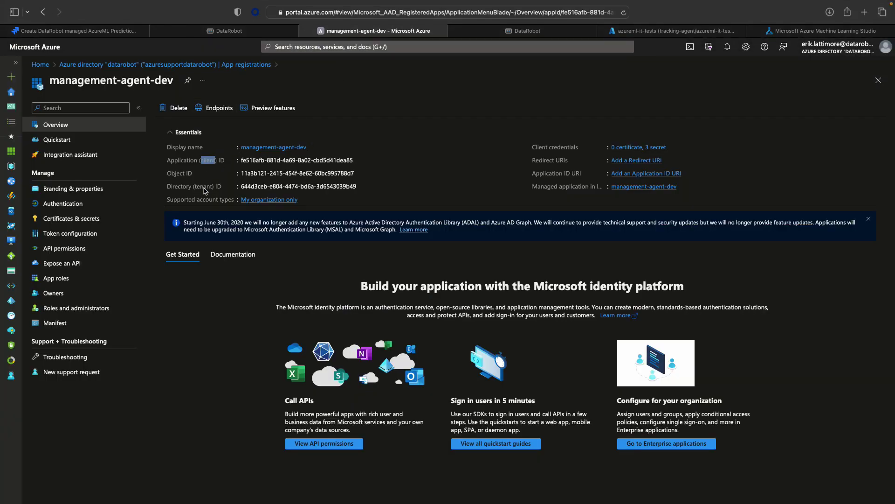
{"action": "left_click", "coordinate": [70, 218]}
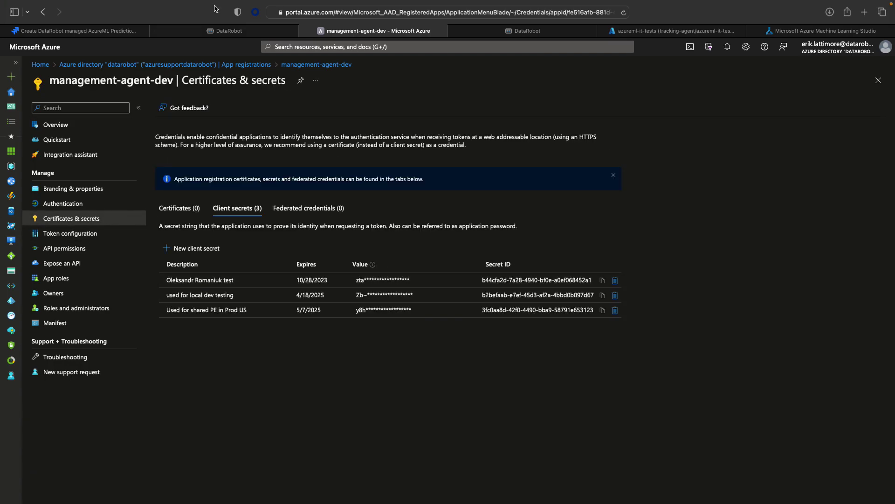
{"action": "left_click", "coordinate": [228, 31]}
{"action": "left_click", "coordinate": [571, 166]}
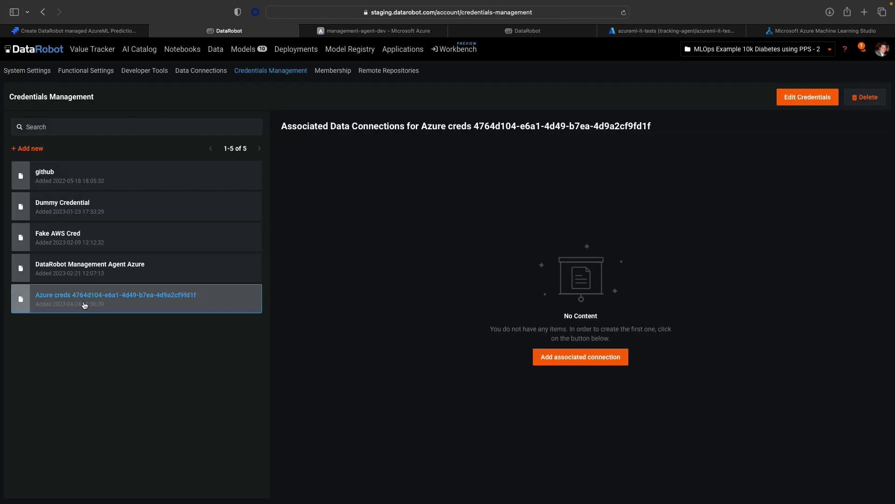
{"action": "key", "text": "ctrl+Tab"}
{"action": "key", "text": "ctrl+Tab"}
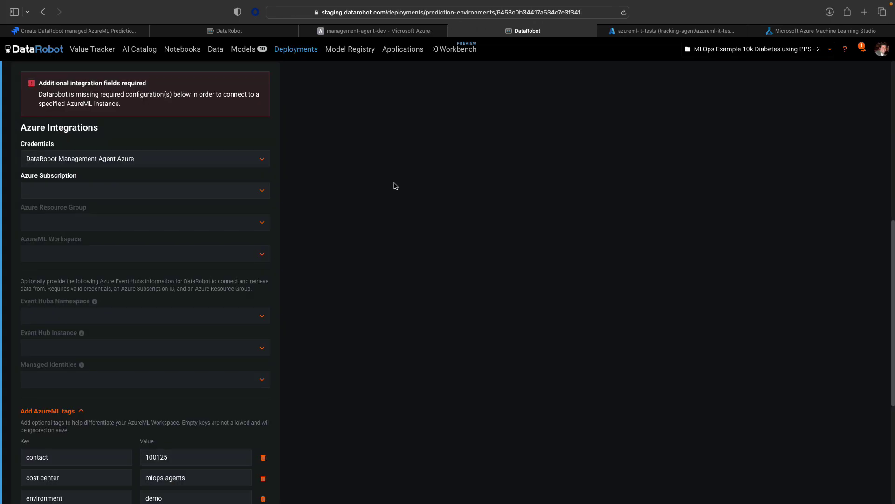
{"action": "scroll", "coordinate": [261, 220], "scroll_direction": "up", "scroll_amount": 10}
{"action": "scroll", "coordinate": [261, 220], "scroll_direction": "down", "scroll_amount": 1}
Create an environment named Live AzureML Demo on Azure, managed by DataRobot
{"action": "left_click", "coordinate": [60, 187]}
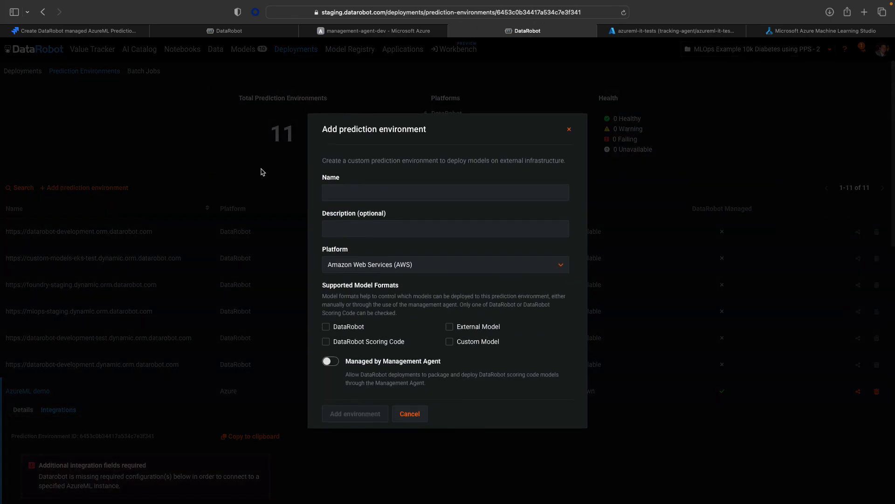
{"action": "left_click", "coordinate": [334, 195]}
{"action": "type", "text": "Live"}
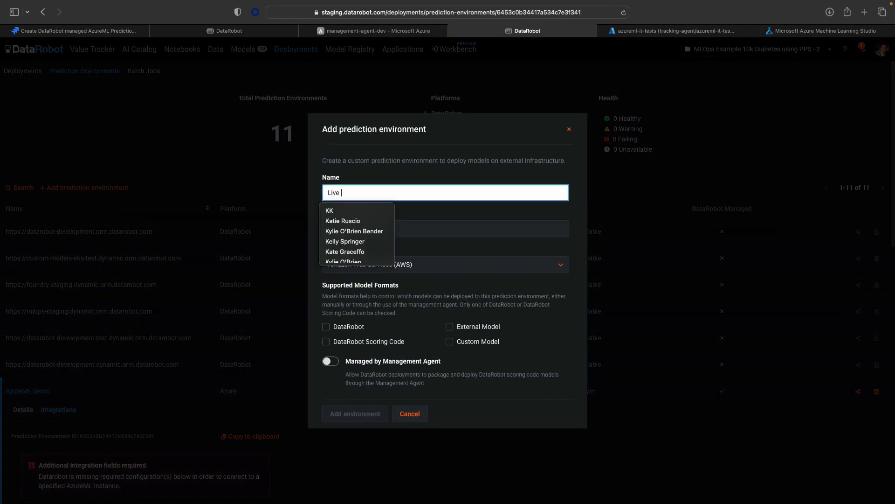
{"action": "type", "text": " AzureML Demo"}
{"action": "left_click", "coordinate": [410, 230]}
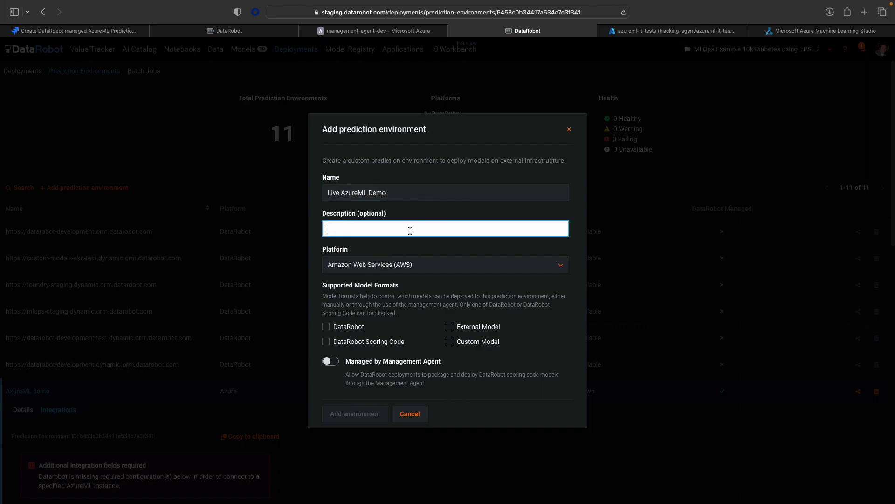
{"action": "left_click", "coordinate": [410, 265]}
{"action": "left_click", "coordinate": [404, 310]}
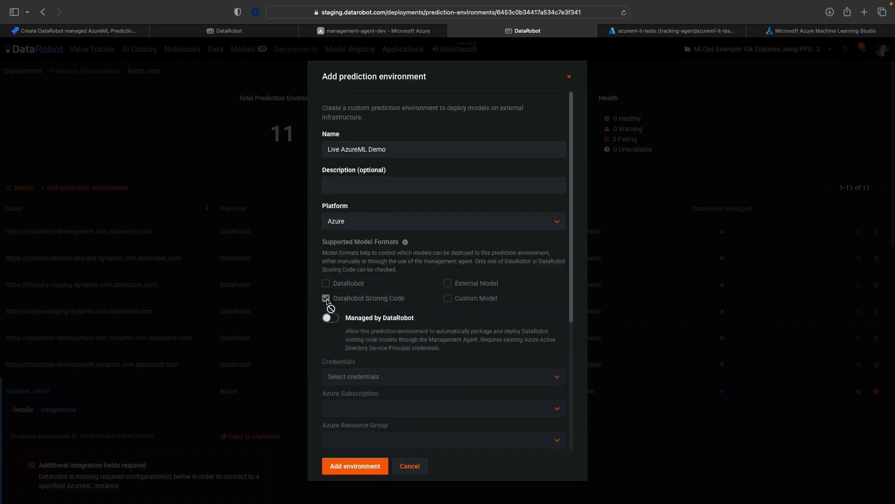
{"action": "left_click", "coordinate": [330, 318]}
{"action": "scroll", "coordinate": [389, 312], "scroll_direction": "down", "scroll_amount": 1}
{"action": "scroll", "coordinate": [389, 311], "scroll_direction": "down", "scroll_amount": 3}
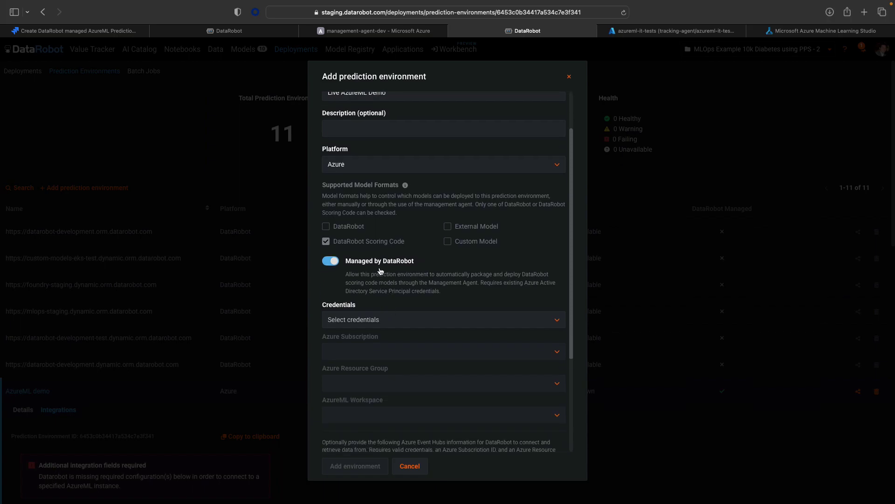
Choose Azure creds, DataRobot Default subscription, mlops-bosun resource group and mlops-integrations workspace
{"action": "left_click", "coordinate": [404, 244]}
{"action": "left_click", "coordinate": [402, 284]}
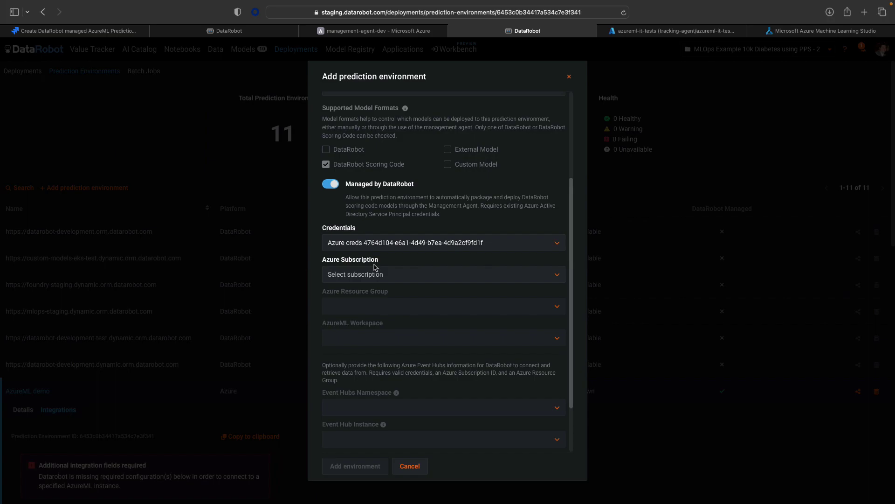
{"action": "left_click", "coordinate": [405, 275]}
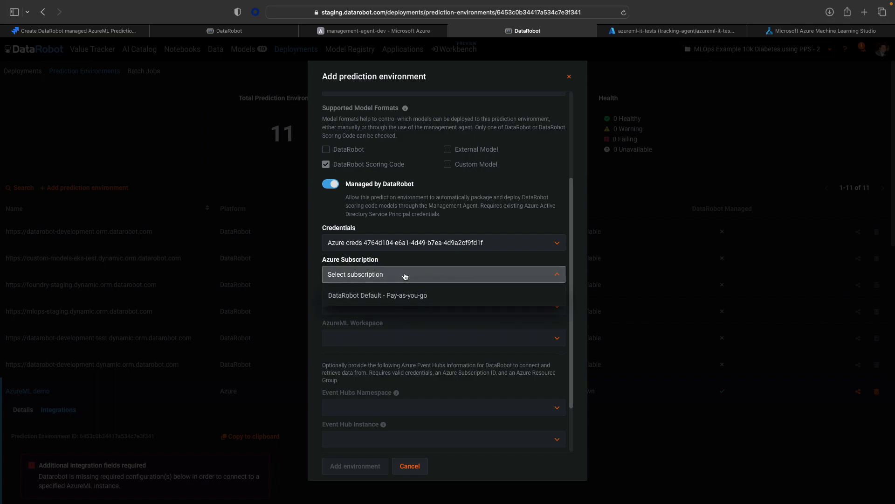
{"action": "left_click", "coordinate": [403, 295]}
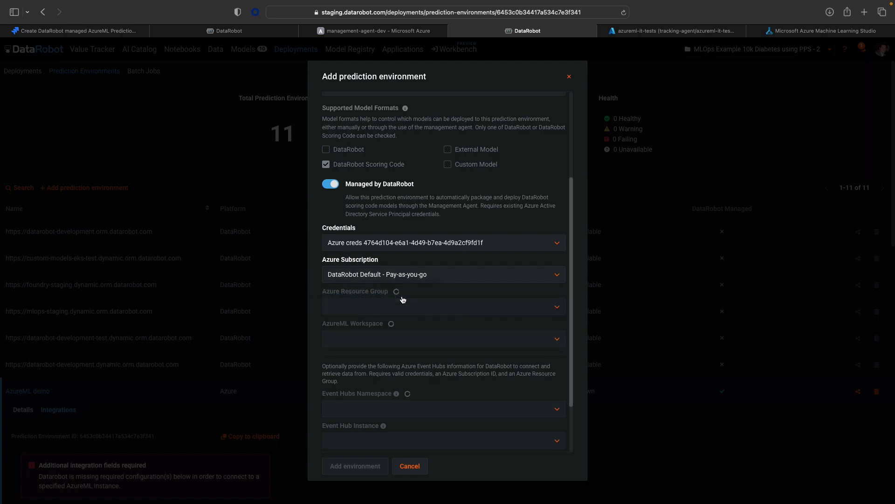
{"action": "left_click", "coordinate": [396, 306]}
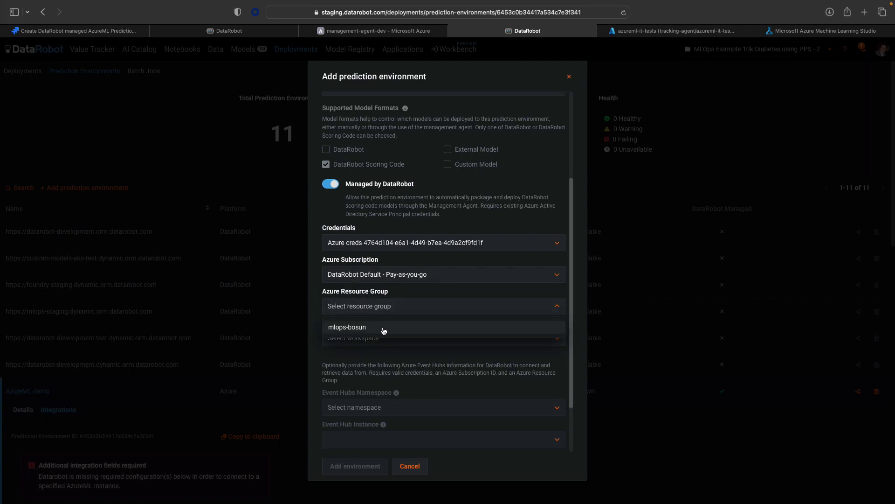
{"action": "left_click", "coordinate": [383, 328]}
{"action": "left_click", "coordinate": [406, 314]}
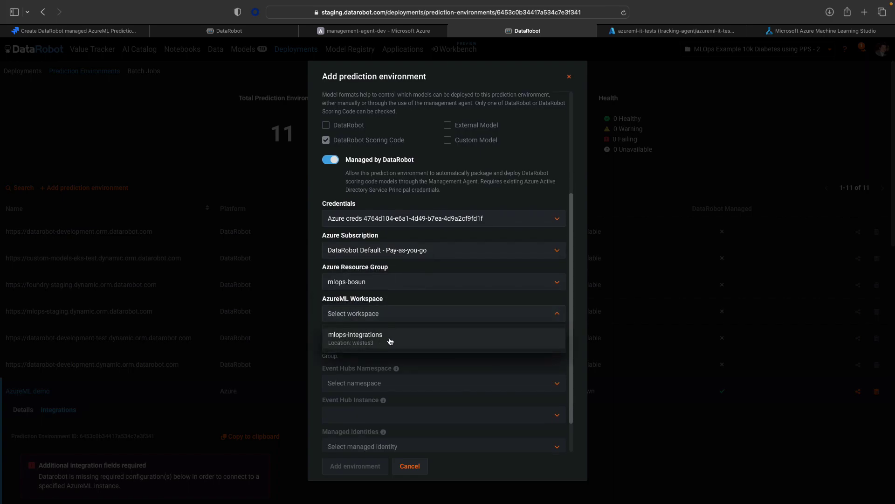
{"action": "left_click", "coordinate": [379, 341]}
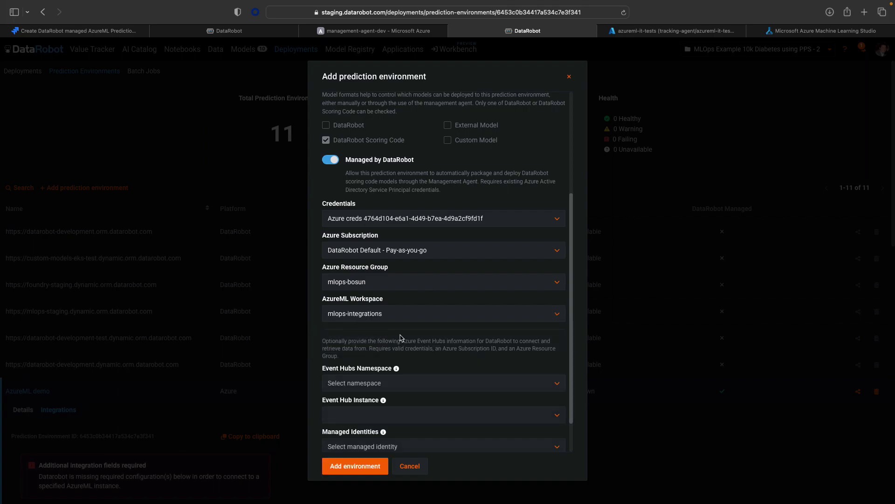
{"action": "scroll", "coordinate": [403, 340], "scroll_direction": "down", "scroll_amount": 1}
Choose the tracking-agent namespace, azureml-it-tests event hub and azureml-mlops-monitoring managed identity
{"action": "left_click", "coordinate": [403, 340]}
{"action": "left_click", "coordinate": [396, 367]}
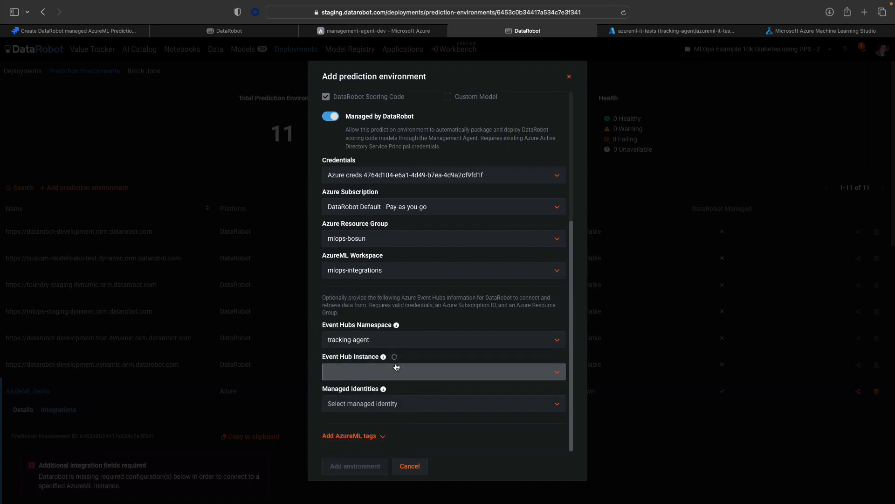
{"action": "left_click", "coordinate": [400, 370]}
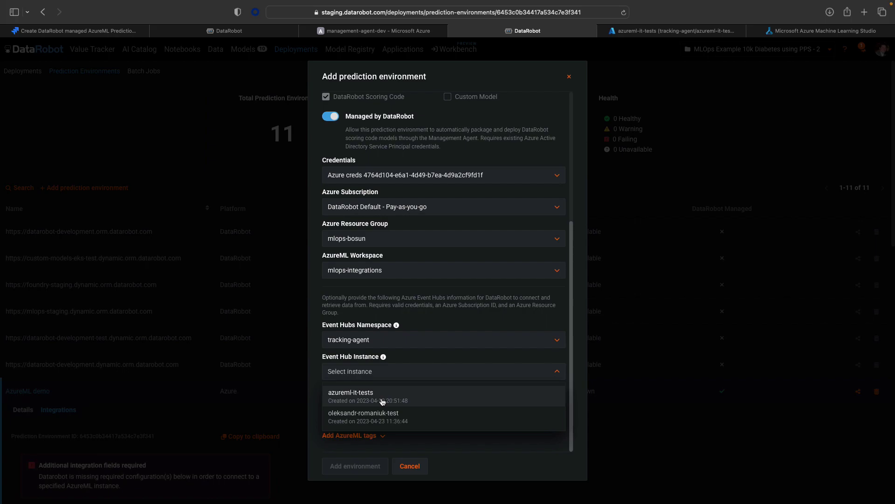
{"action": "left_click", "coordinate": [368, 398]}
{"action": "left_click", "coordinate": [405, 402]}
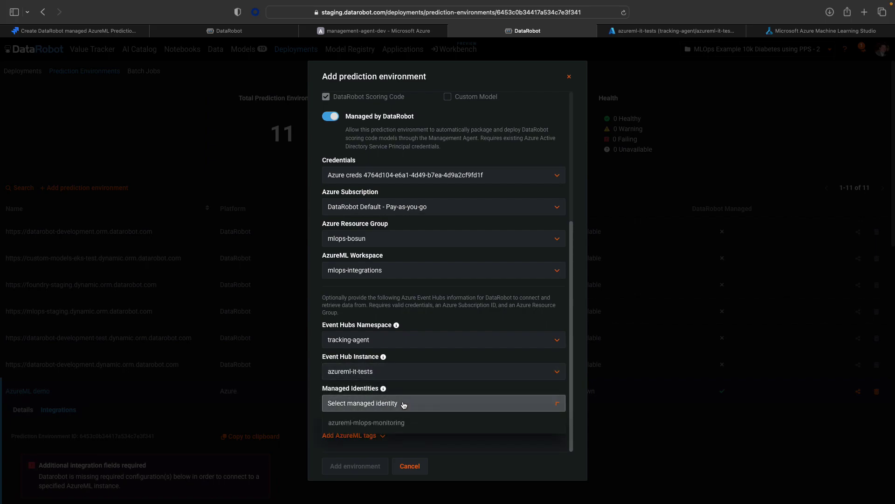
{"action": "left_click", "coordinate": [399, 424]}
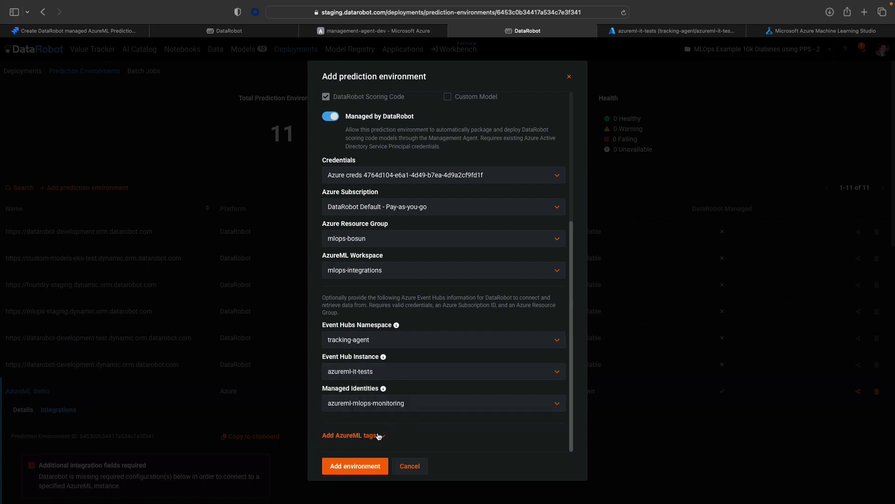
Add an AzureML tag with key contact and its pasted value
{"action": "left_click", "coordinate": [378, 436]}
{"action": "scroll", "coordinate": [371, 434], "scroll_direction": "down", "scroll_amount": 1}
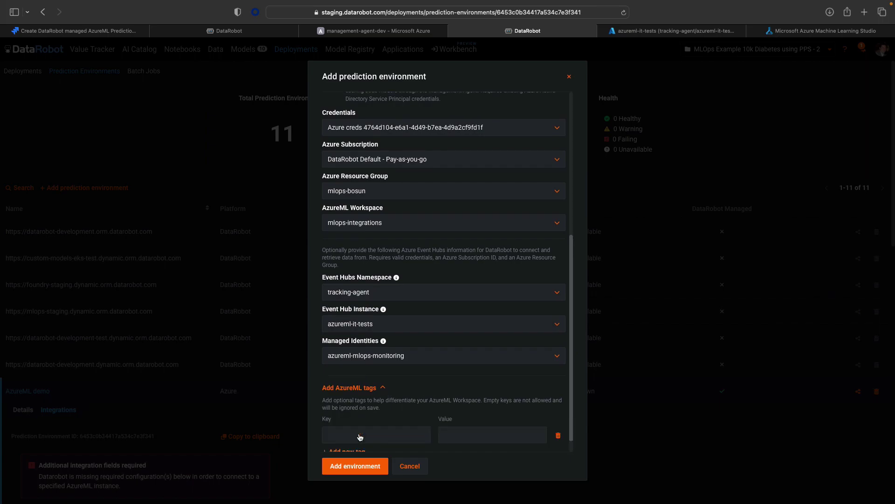
{"action": "scroll", "coordinate": [359, 437], "scroll_direction": "down", "scroll_amount": 1}
{"action": "left_click", "coordinate": [370, 417]}
{"action": "type", "text": "contact"}
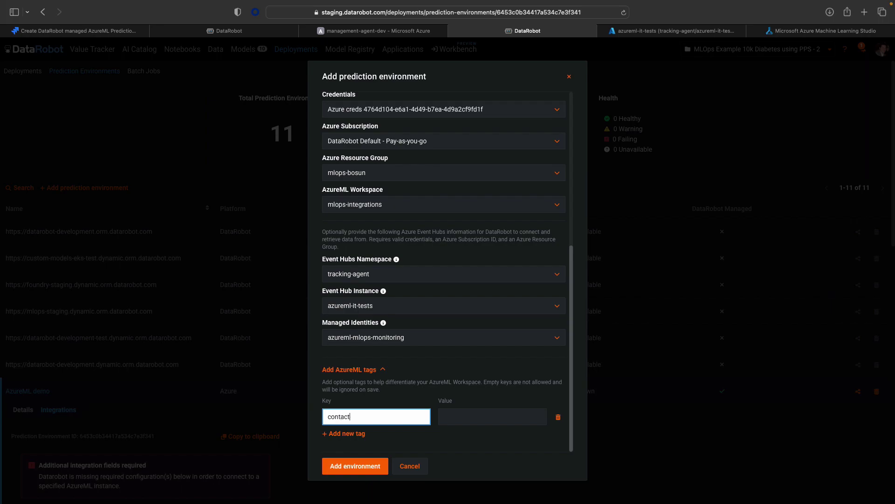
{"action": "key", "text": "Tab"}
{"action": "key", "text": "super+Tab"}
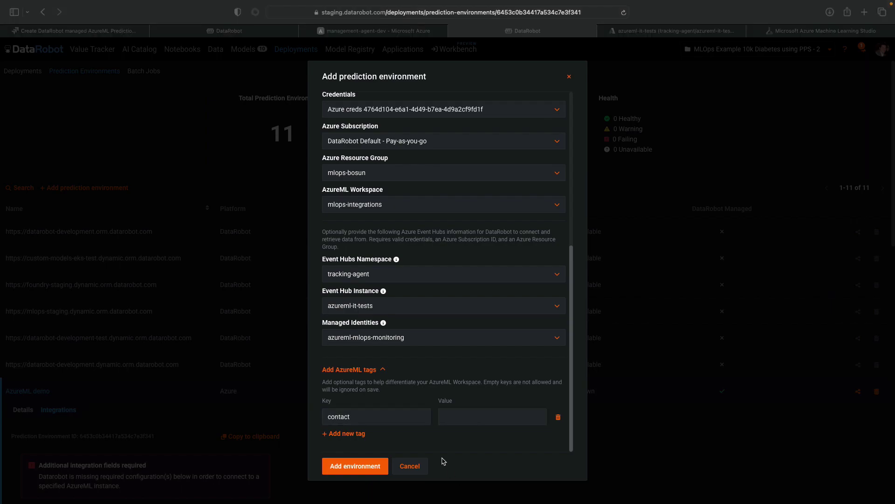
{"action": "left_click", "coordinate": [451, 420]}
{"action": "type", "text": "100125"}
{"action": "left_click", "coordinate": [360, 466]}
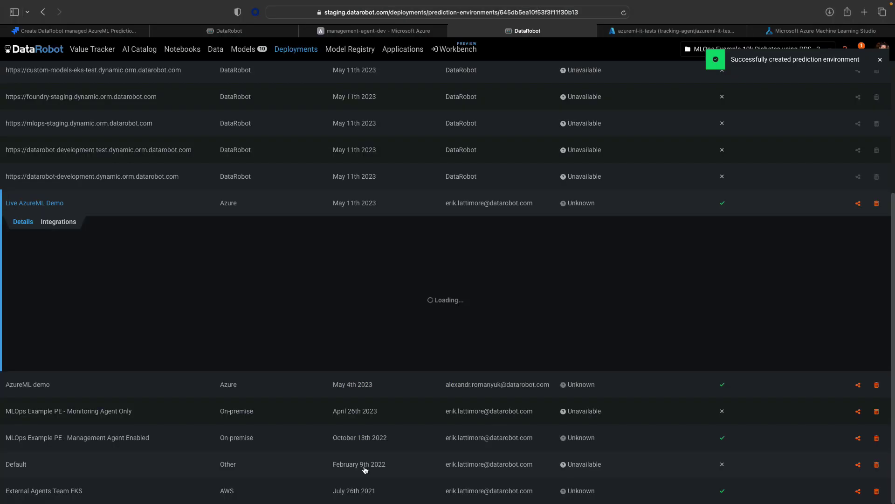
{"action": "scroll", "coordinate": [237, 378], "scroll_direction": "down", "scroll_amount": 2}
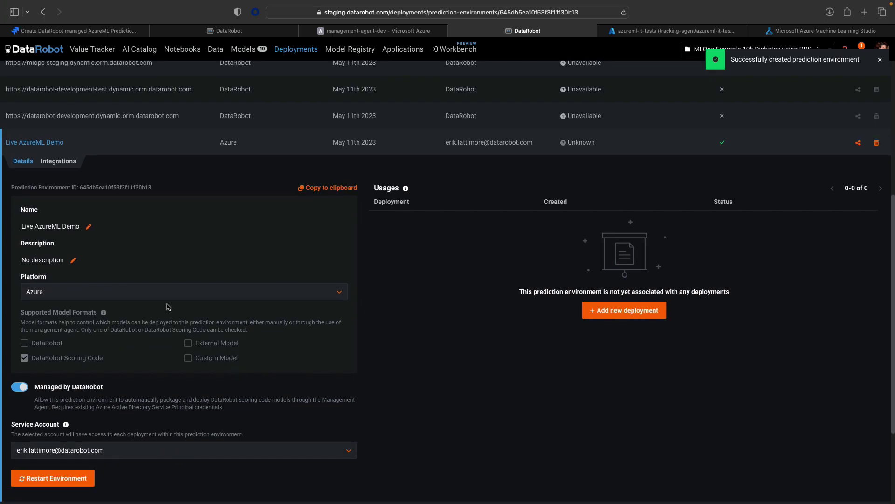
{"action": "left_click", "coordinate": [58, 161]}
{"action": "scroll", "coordinate": [124, 262], "scroll_direction": "down", "scroll_amount": 1}
{"action": "scroll", "coordinate": [115, 315], "scroll_direction": "down", "scroll_amount": 1}
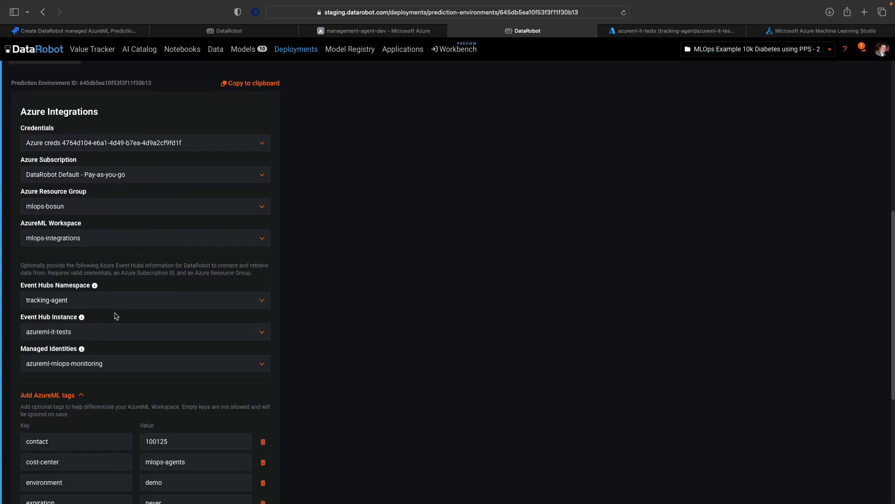
{"action": "scroll", "coordinate": [137, 182], "scroll_direction": "up", "scroll_amount": 1}
{"action": "scroll", "coordinate": [88, 314], "scroll_direction": "down", "scroll_amount": 3}
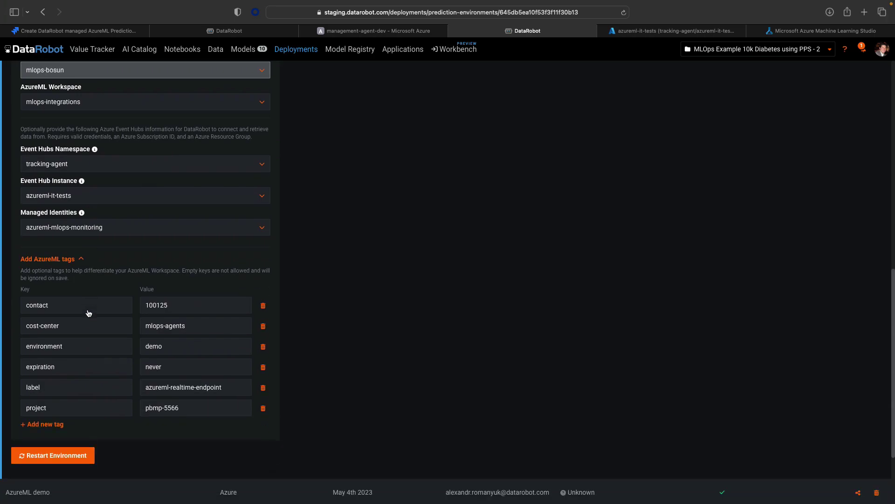
{"action": "scroll", "coordinate": [55, 433], "scroll_direction": "down", "scroll_amount": 1}
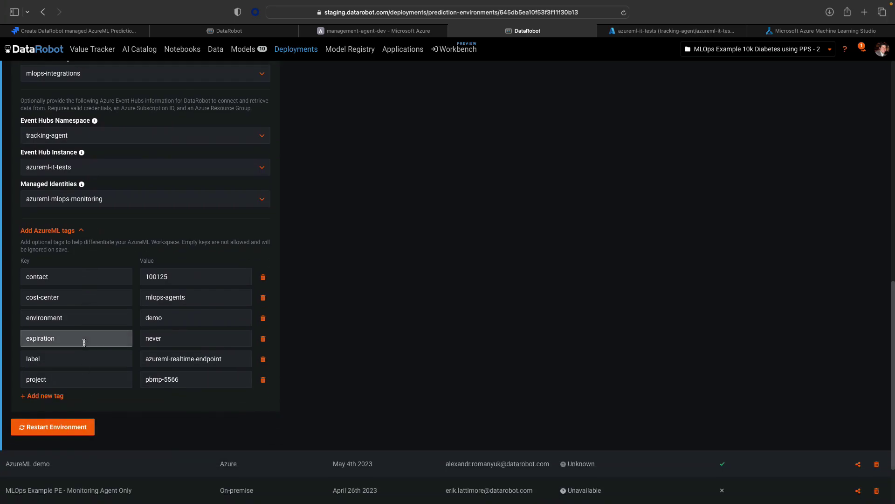
{"action": "scroll", "coordinate": [84, 342], "scroll_direction": "up", "scroll_amount": 1}
{"action": "scroll", "coordinate": [84, 280], "scroll_direction": "up", "scroll_amount": 3}
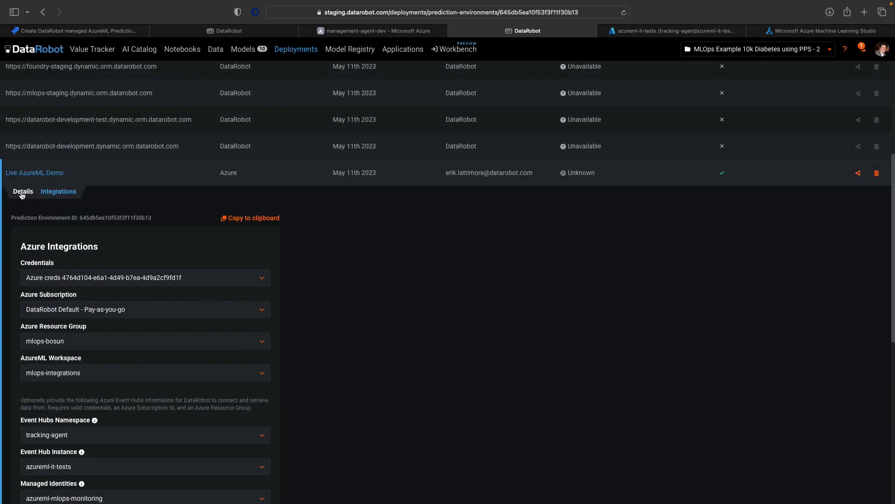
{"action": "left_click", "coordinate": [24, 194]}
Refresh environment status and start a deployment using the MLOps Example 10k Diabetes PPS - 1 package
{"action": "left_click", "coordinate": [624, 13]}
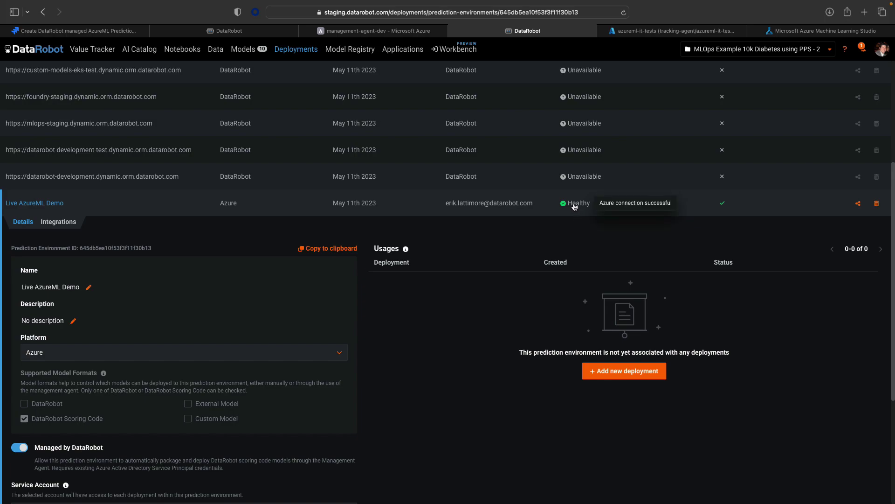
{"action": "left_click", "coordinate": [624, 371]}
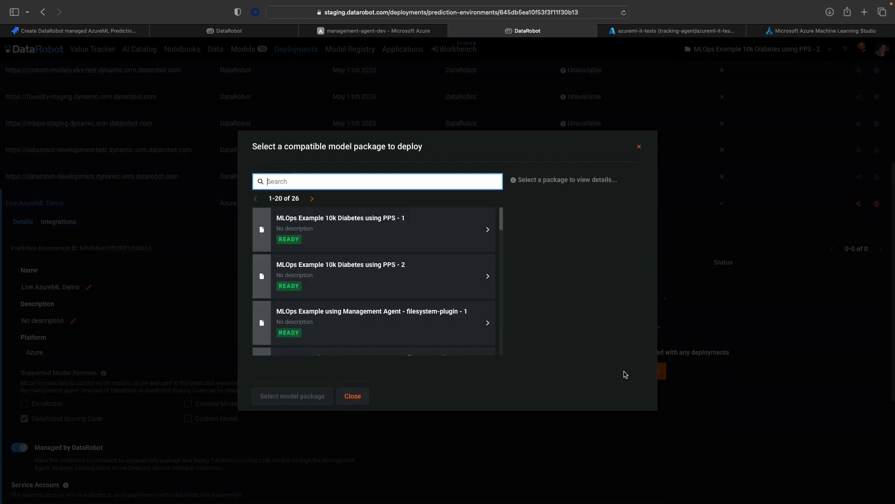
{"action": "left_click", "coordinate": [377, 239]}
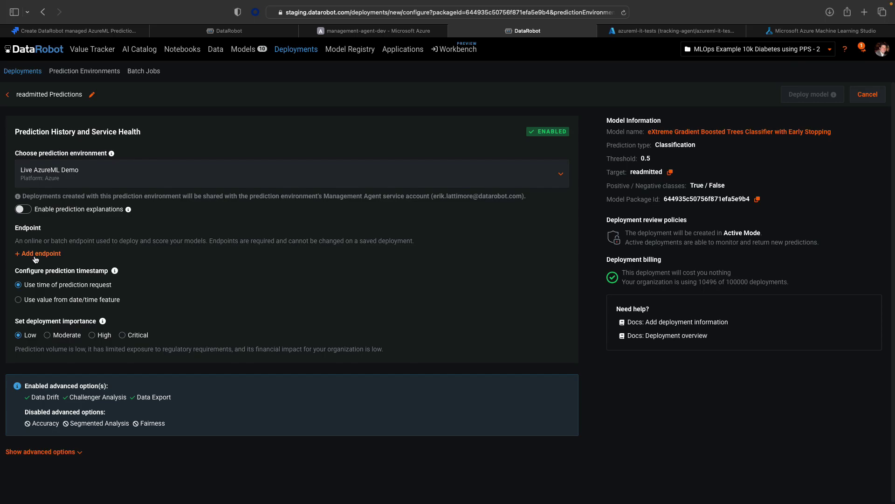
Open the endpoint choices for the readmitted Predictions deployment
{"action": "left_click", "coordinate": [34, 253]}
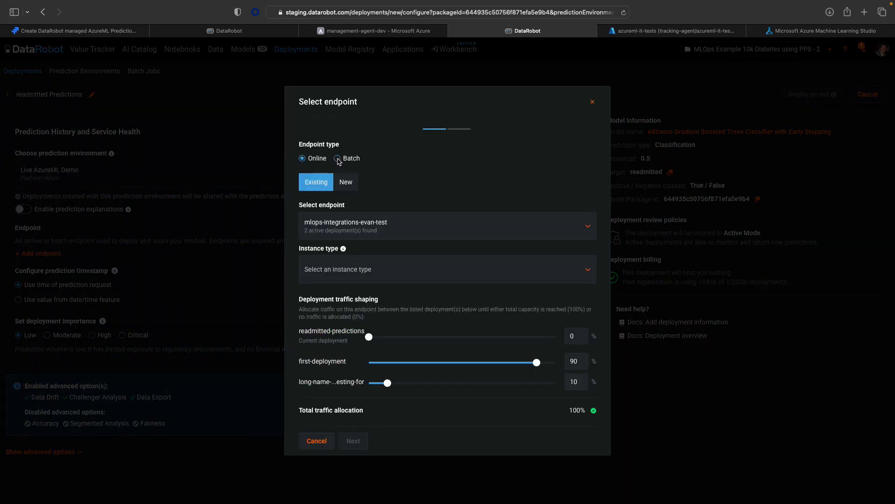
Define new batch endpoint mlops-integrations-ajoum on the general-purpose compute cluster
{"action": "left_click", "coordinate": [339, 157]}
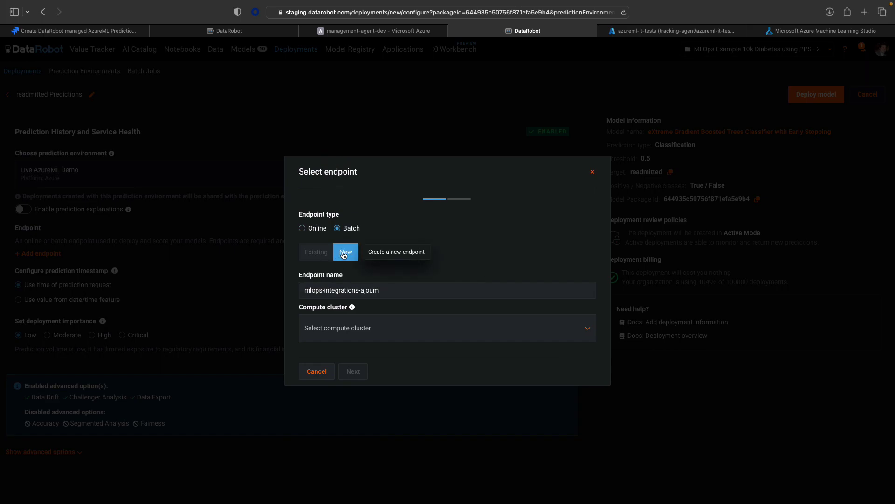
{"action": "triple_click", "coordinate": [346, 290]}
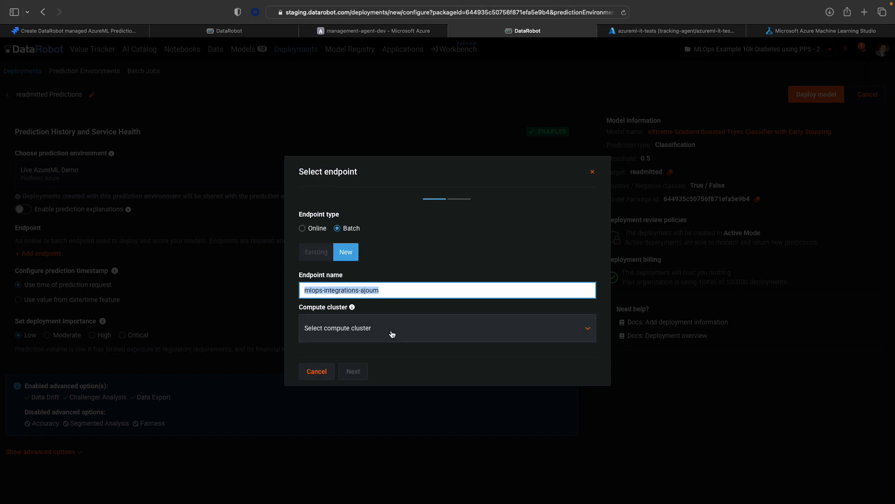
{"action": "left_click", "coordinate": [418, 327]}
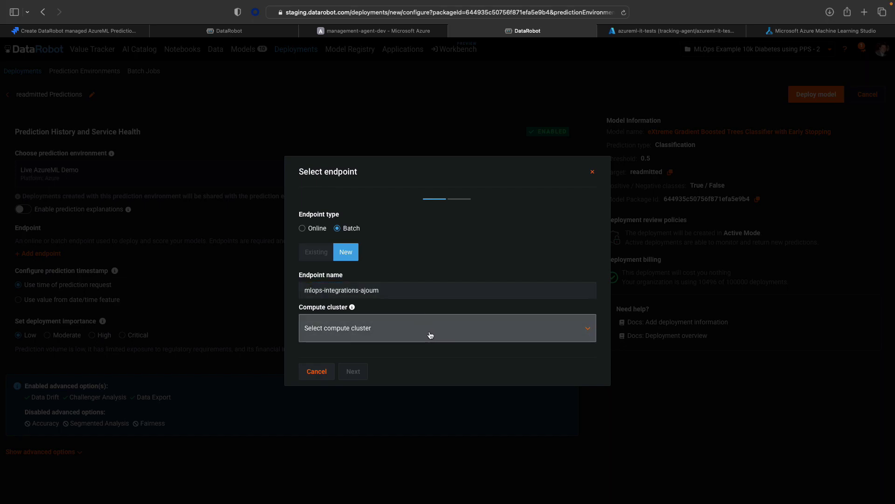
{"action": "left_click", "coordinate": [437, 333]}
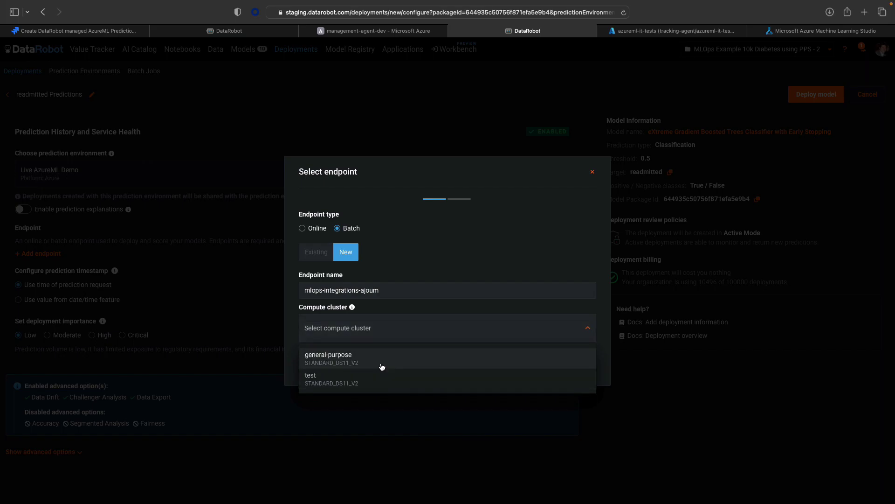
{"action": "left_click", "coordinate": [373, 381]}
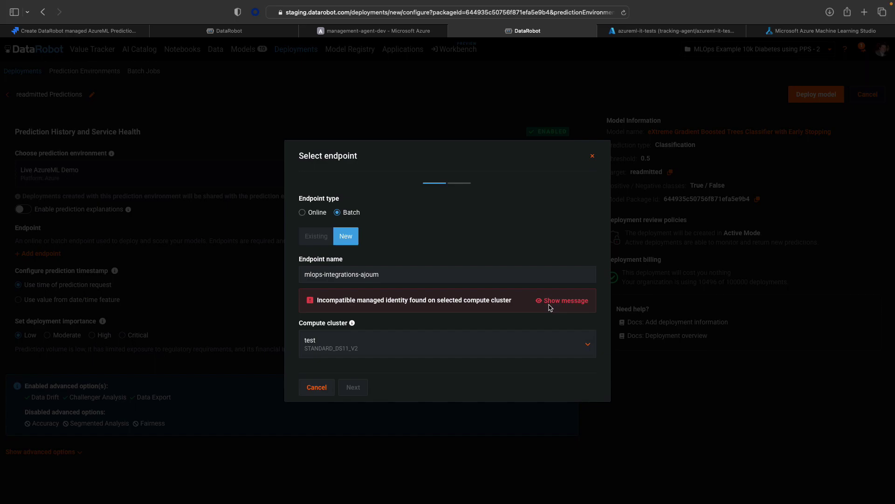
{"action": "left_click", "coordinate": [491, 344]}
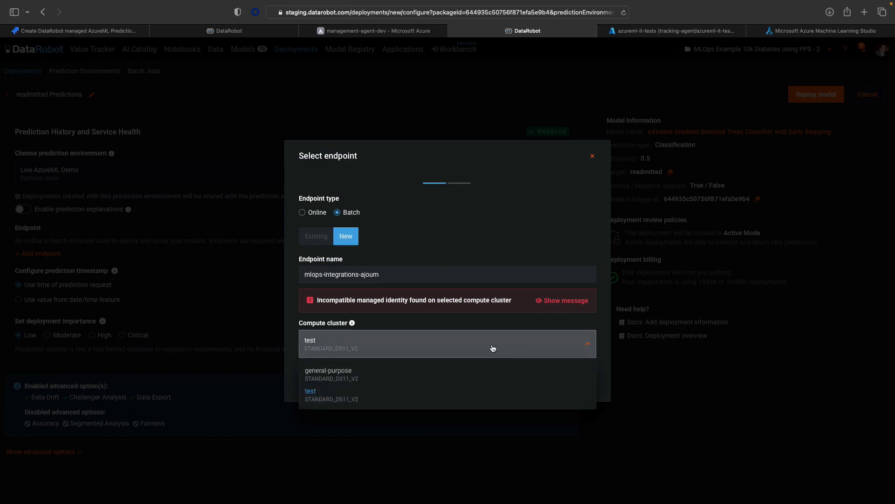
{"action": "left_click", "coordinate": [463, 374]}
{"action": "left_click", "coordinate": [353, 369]}
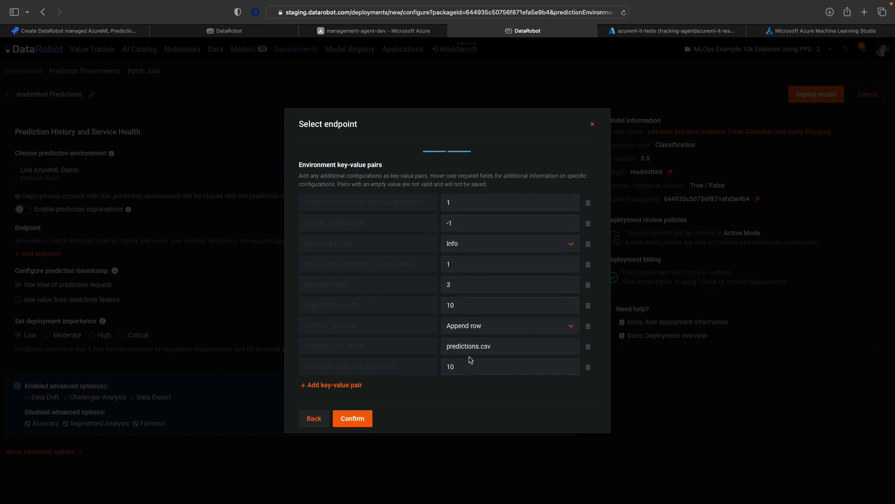
Confirm the batch endpoint and deploy the readmitted model
{"action": "left_click", "coordinate": [358, 420]}
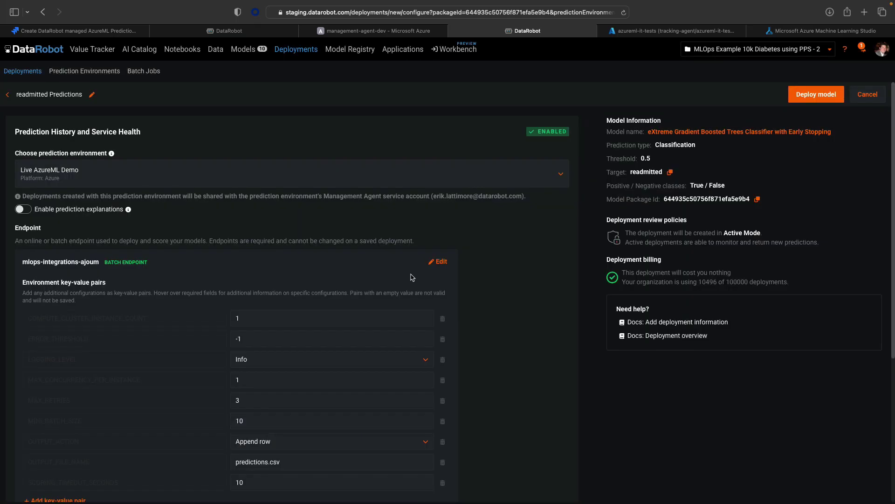
{"action": "scroll", "coordinate": [412, 277], "scroll_direction": "down", "scroll_amount": 5}
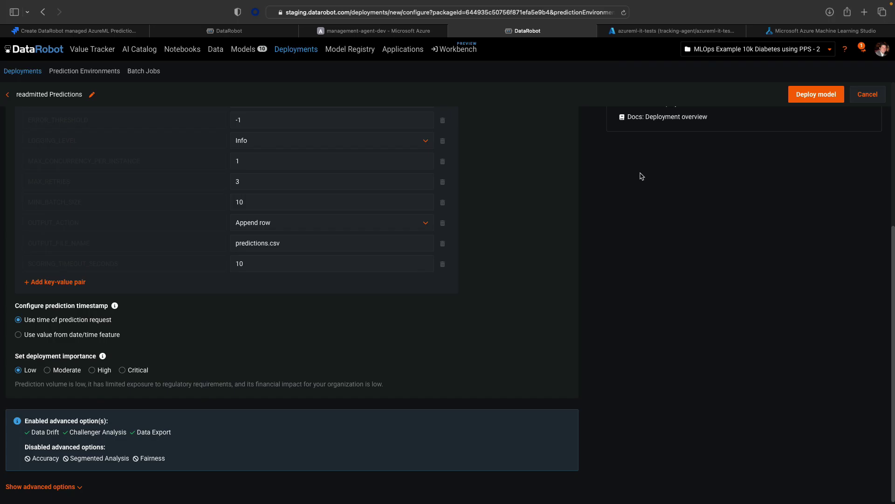
{"action": "left_click", "coordinate": [813, 99]}
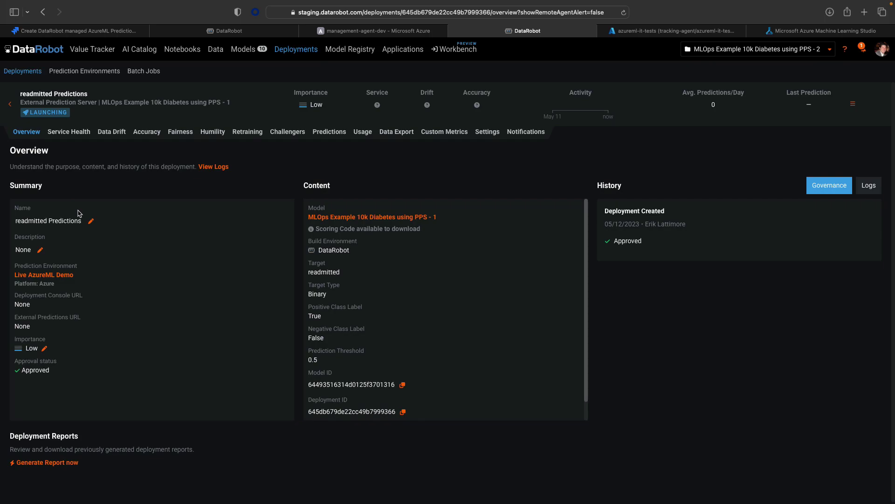
Check Service Health and refreshed deployment activity, then switch to Azure ML Studio
{"action": "left_click", "coordinate": [66, 133]}
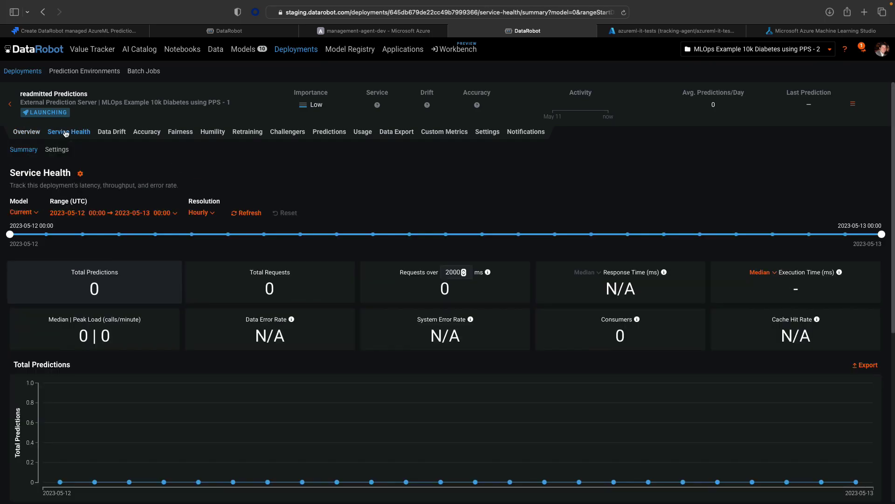
{"action": "scroll", "coordinate": [107, 315], "scroll_direction": "down", "scroll_amount": 2}
{"action": "scroll", "coordinate": [108, 350], "scroll_direction": "down", "scroll_amount": 3}
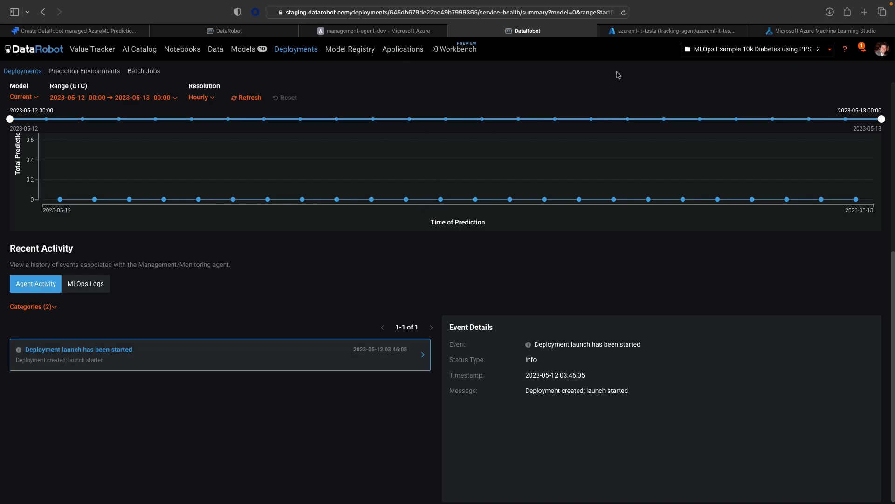
{"action": "left_click", "coordinate": [624, 12]}
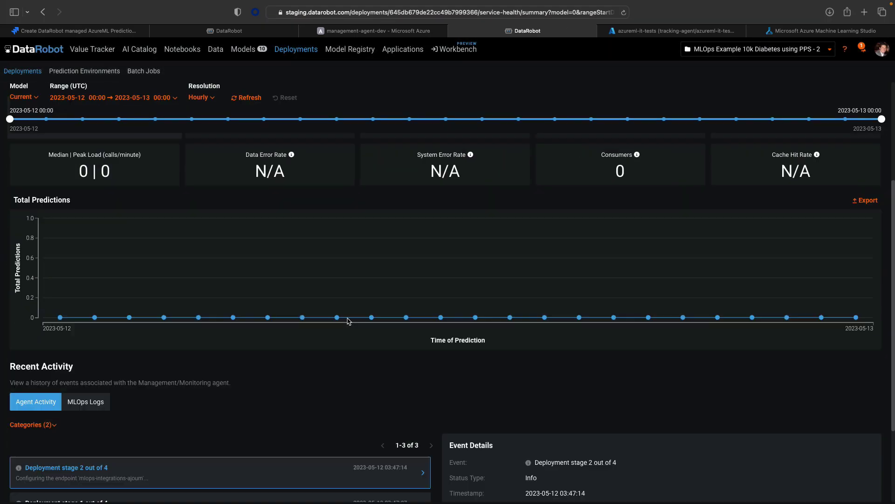
{"action": "scroll", "coordinate": [252, 400], "scroll_direction": "down", "scroll_amount": 2}
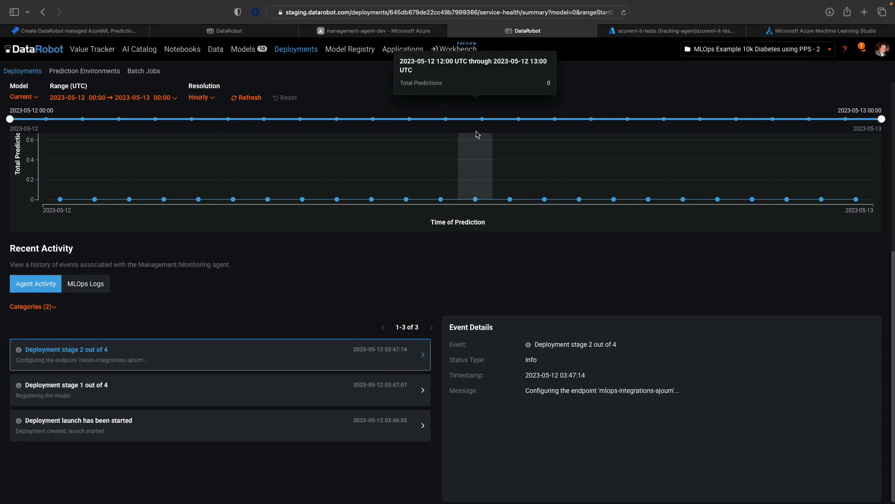
{"action": "left_click", "coordinate": [788, 31]}
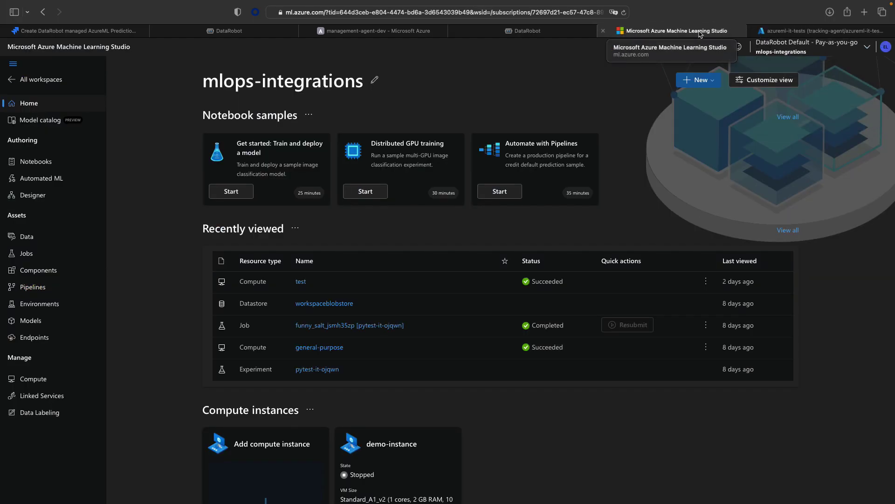
Open the mlops-integrations-ajoum entry under Batch endpoints
{"action": "left_click", "coordinate": [27, 338]}
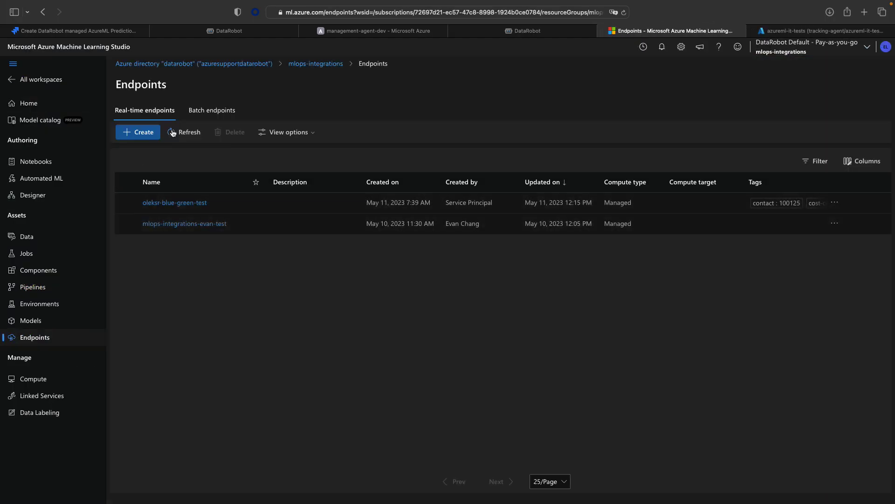
{"action": "left_click", "coordinate": [204, 117]}
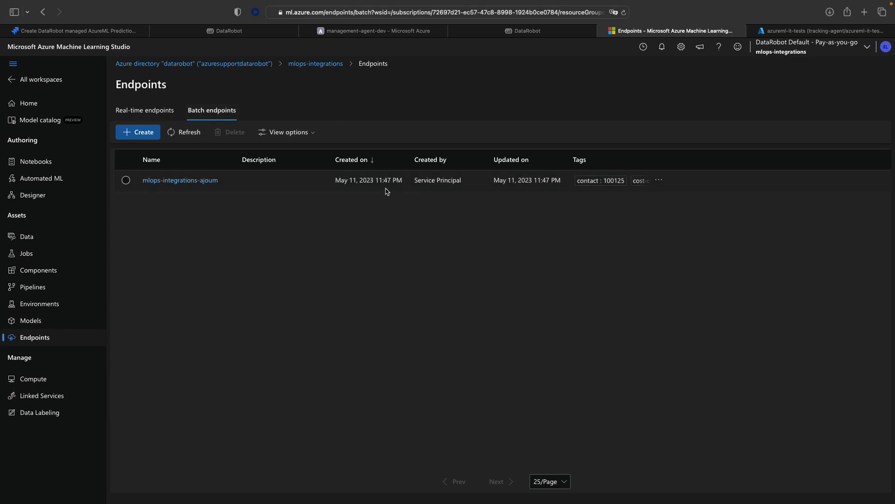
{"action": "left_click", "coordinate": [168, 181]}
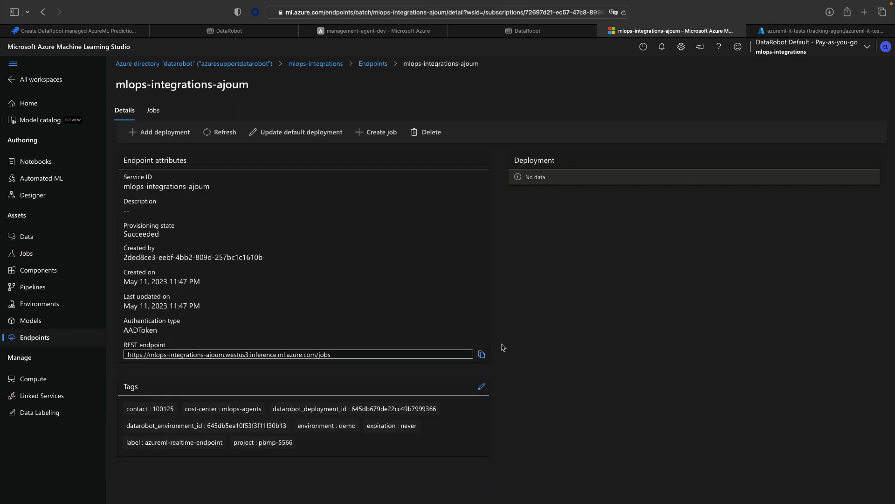
Run datarobot-predict.py in Terminal on the tests/data 10kDiabetes.csv file
{"action": "key", "text": "super+Tab"}
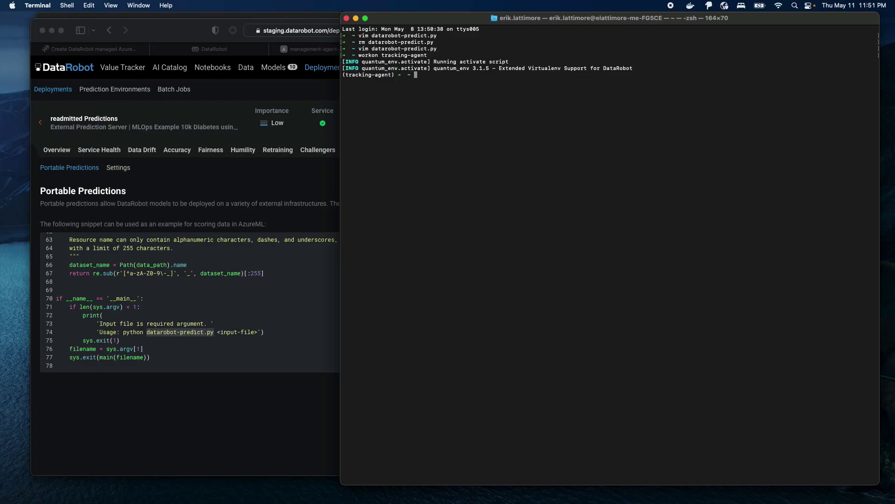
{"action": "type", "text": "python "}
{"action": "type", "text": "datarobot-predict.py "}
{"action": "type", "text": "w"}
{"action": "type", "text": "workspace/tracking-agent/tests/data/1"}
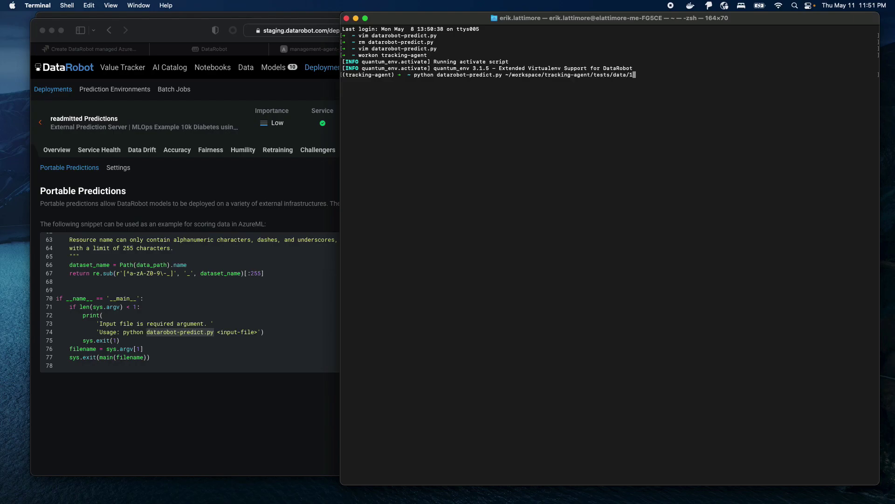
{"action": "key", "text": "Tab"}
{"action": "key", "text": "Tab"}
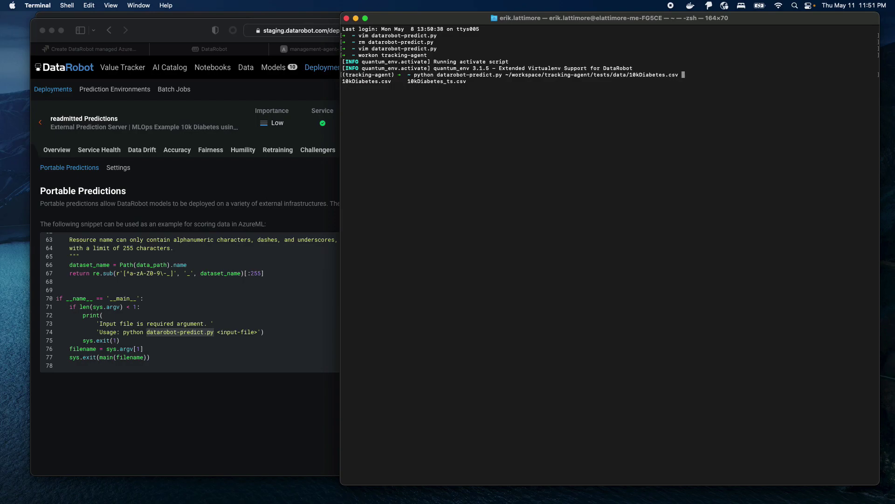
{"action": "key", "text": "Return"}
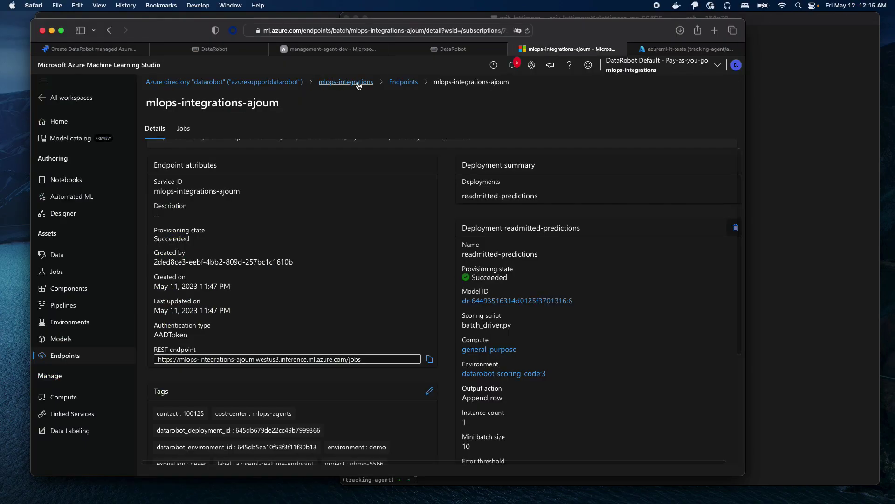
Check that batch job bright_octopus_mwsmnxdg on mlops-integrations-ajoum completed, then return to DataRobot
{"action": "left_click", "coordinate": [403, 84]}
{"action": "left_click", "coordinate": [222, 199]}
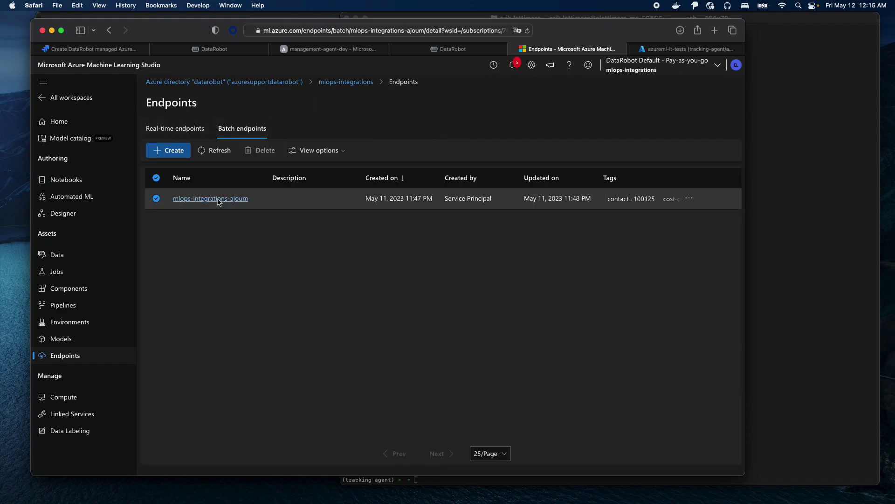
{"action": "left_click", "coordinate": [183, 129]}
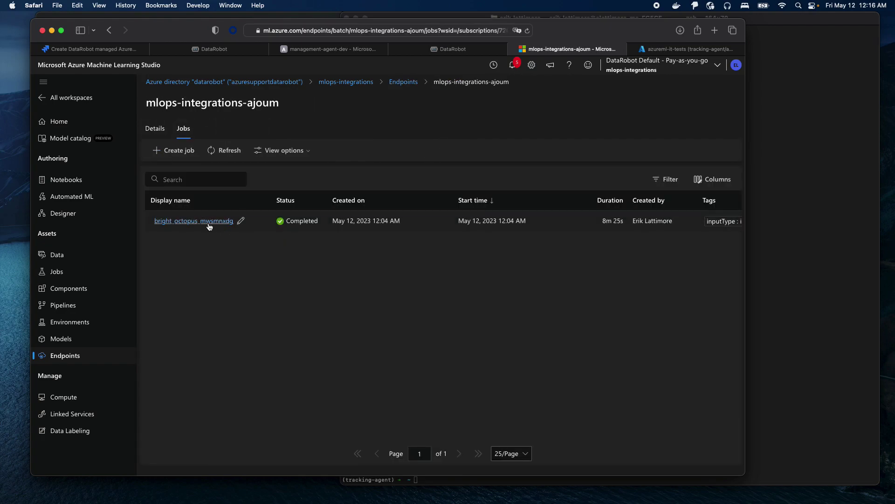
{"action": "mouse_move", "coordinate": [194, 221]}
{"action": "left_click", "coordinate": [206, 222]}
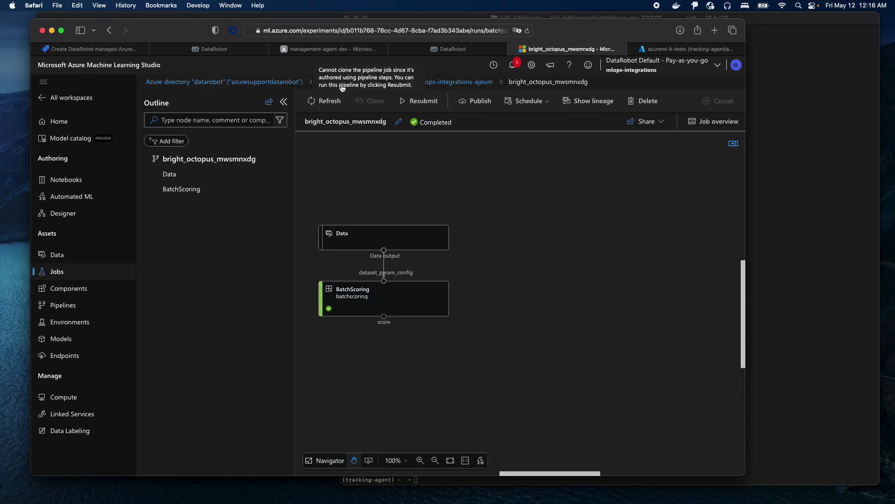
{"action": "left_click", "coordinate": [455, 49]}
Open the deployment's Service Health and Data Drift views to review feature drift
{"action": "left_click", "coordinate": [99, 150]}
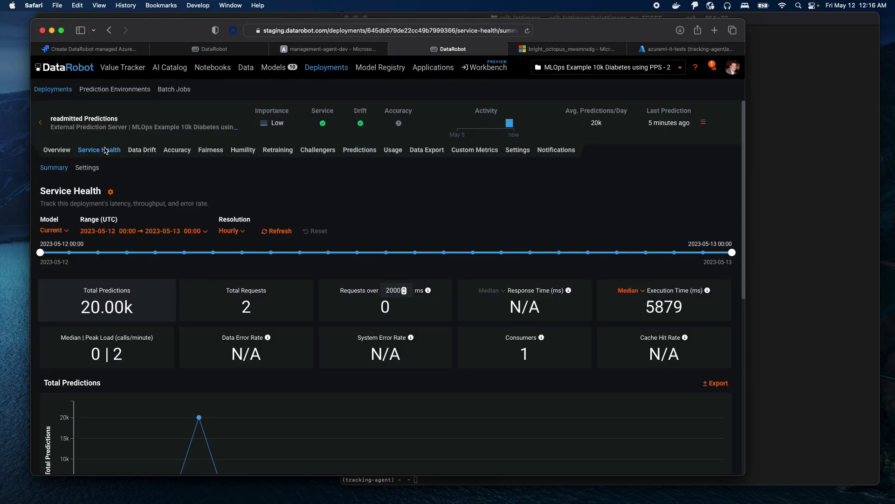
{"action": "left_click", "coordinate": [139, 152]}
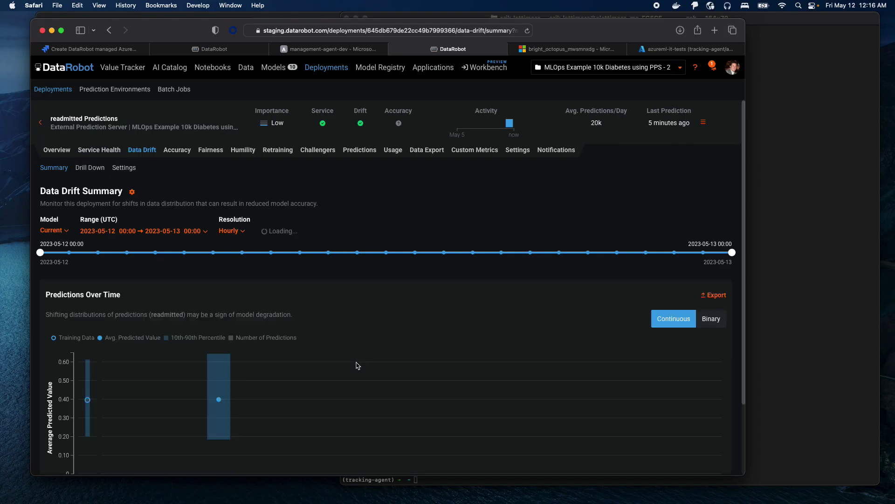
{"action": "scroll", "coordinate": [333, 367], "scroll_direction": "down", "scroll_amount": 3}
{"action": "scroll", "coordinate": [333, 369], "scroll_direction": "up", "scroll_amount": 3}
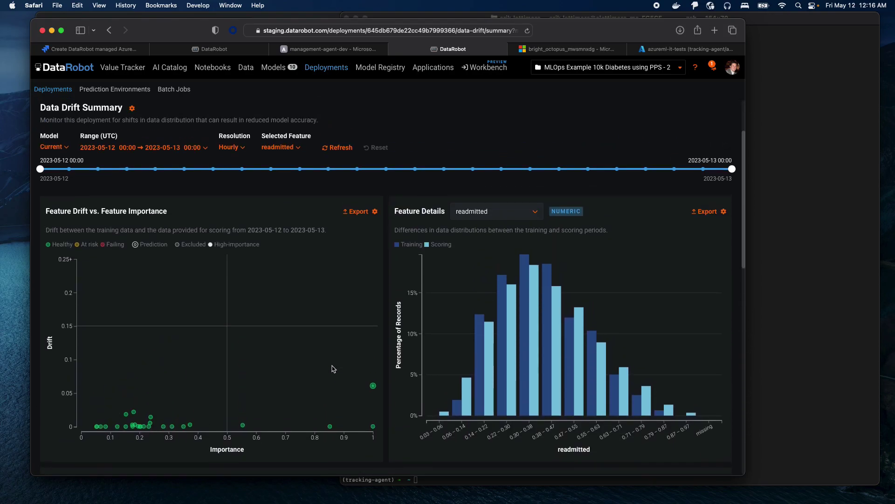